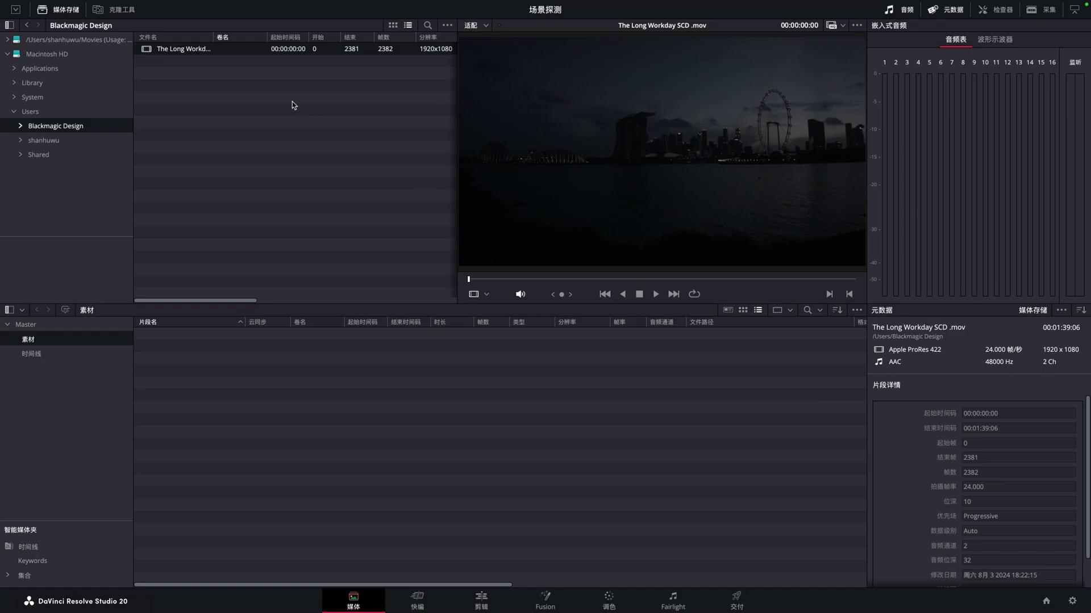
- Open Scene Cut Detection for The Long Workday SCD .mov from Media Storage
{"action": "right_click", "coordinate": [241, 50]}
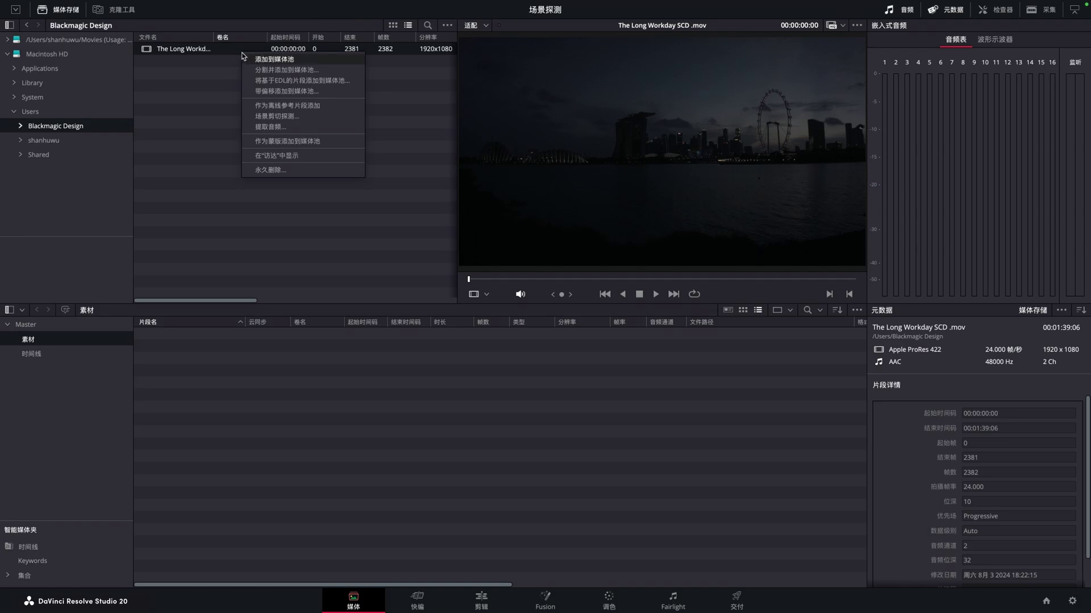
{"action": "left_click", "coordinate": [276, 115]}
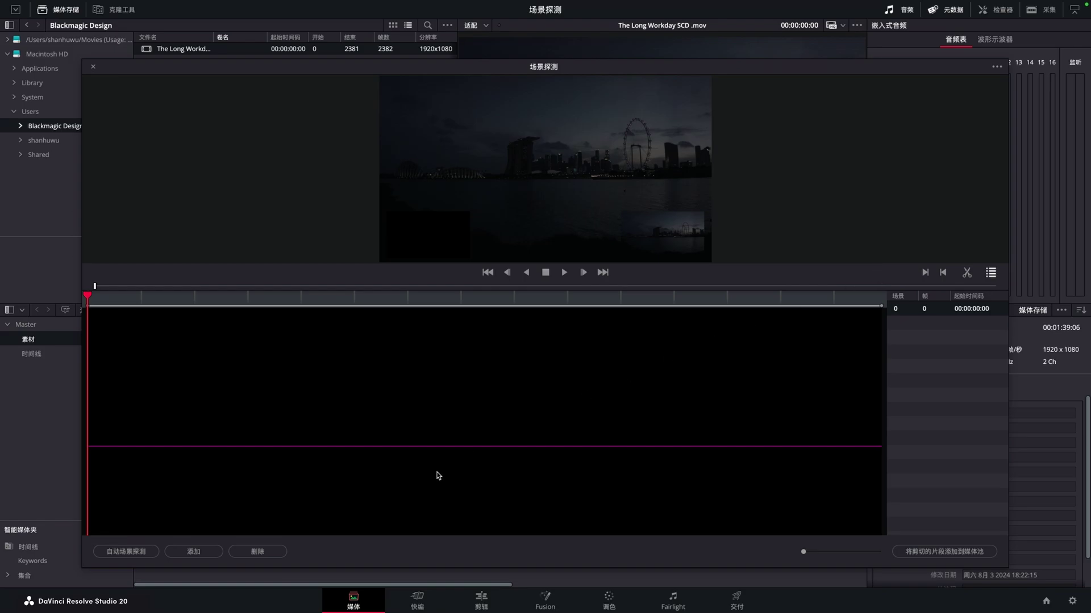
- Run Auto Scene Detect on the clip and return to scene 0 at the clip start
{"action": "left_click", "coordinate": [142, 551]}
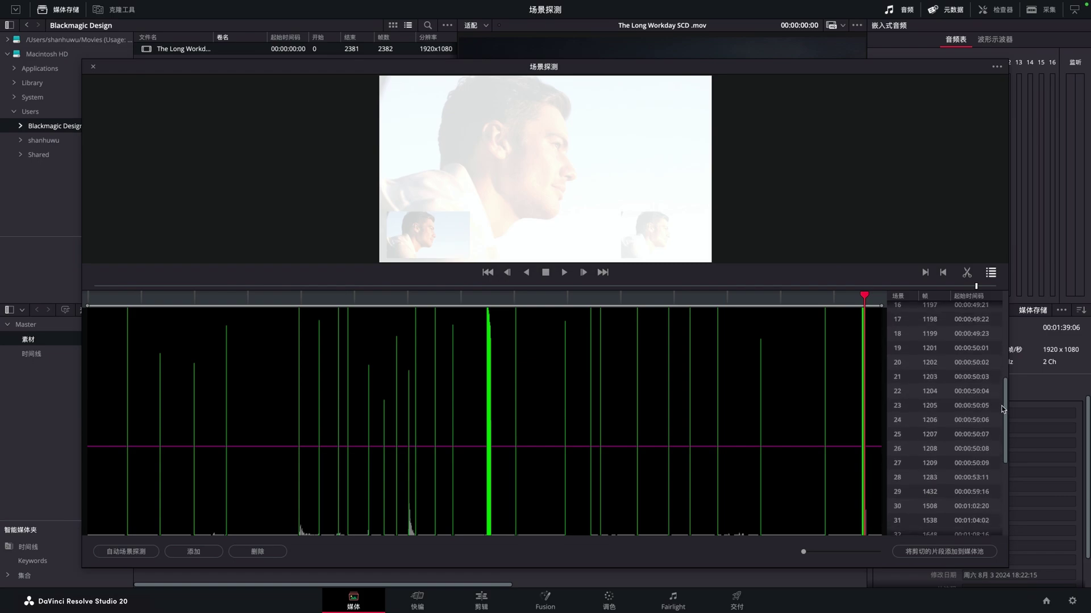
{"action": "left_click_drag", "start_coordinate": [1004, 478], "coordinate": [1003, 318]}
{"action": "left_click", "coordinate": [940, 313]}
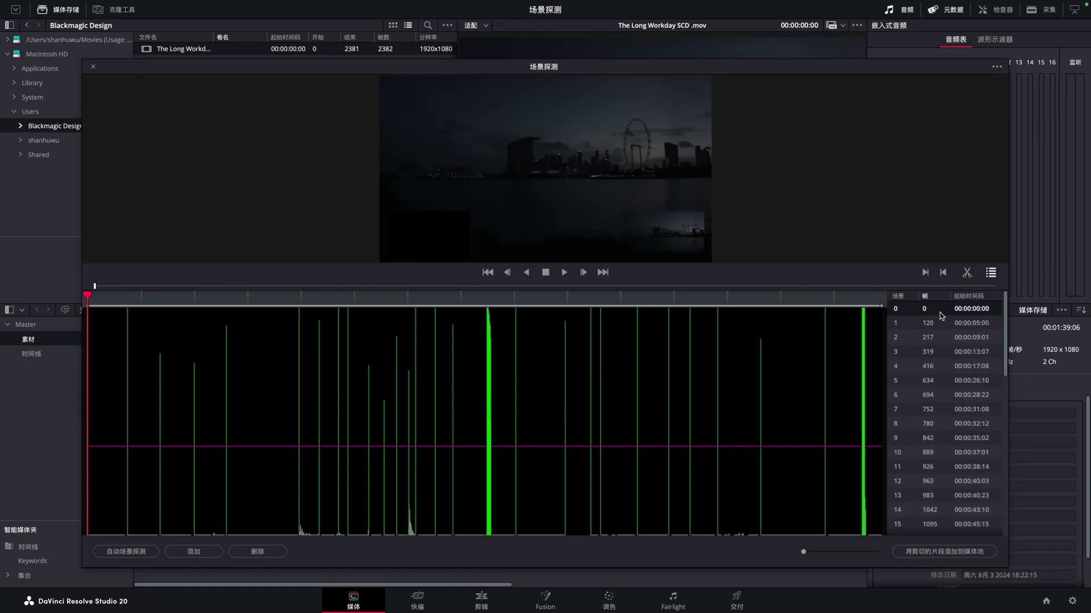
- Preview detected scenes 1–6 at frames 120, 217, 319, 416, 634 and 694
{"action": "key", "text": "Down"}
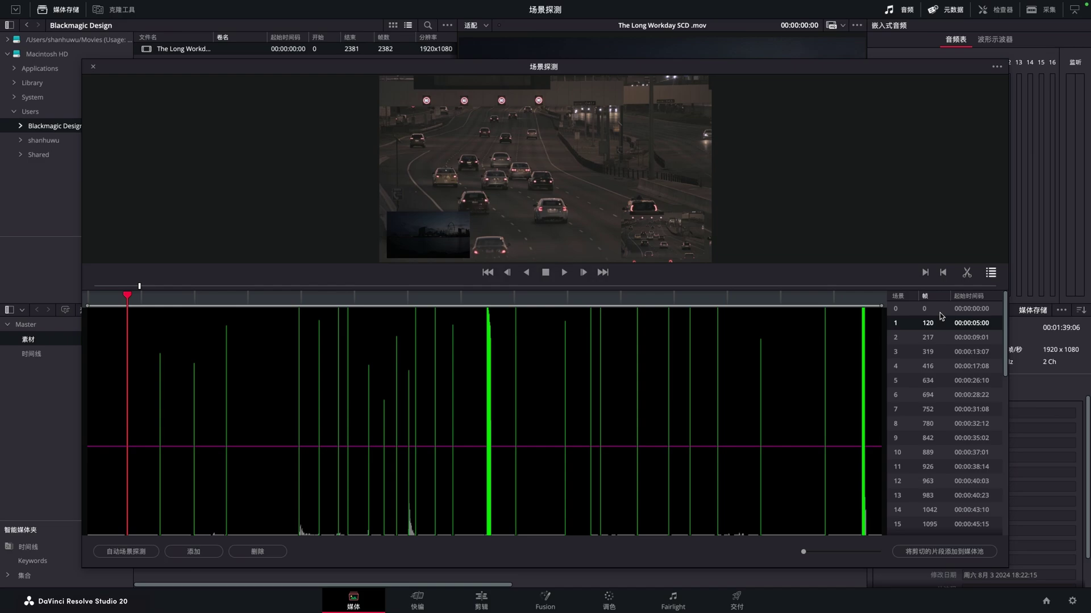
{"action": "key", "text": "Down"}
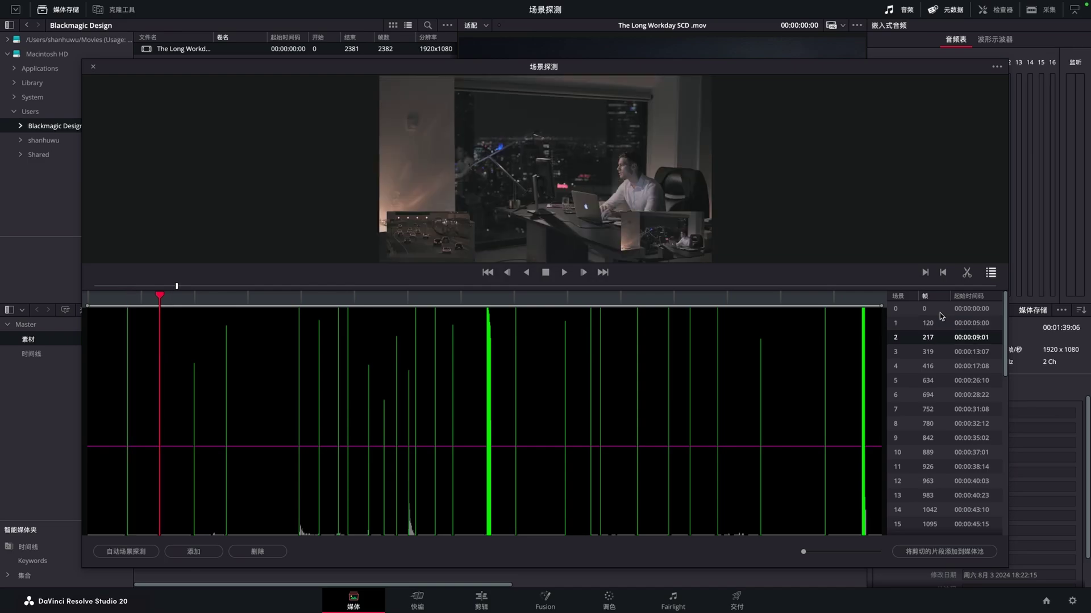
{"action": "key", "text": "Down"}
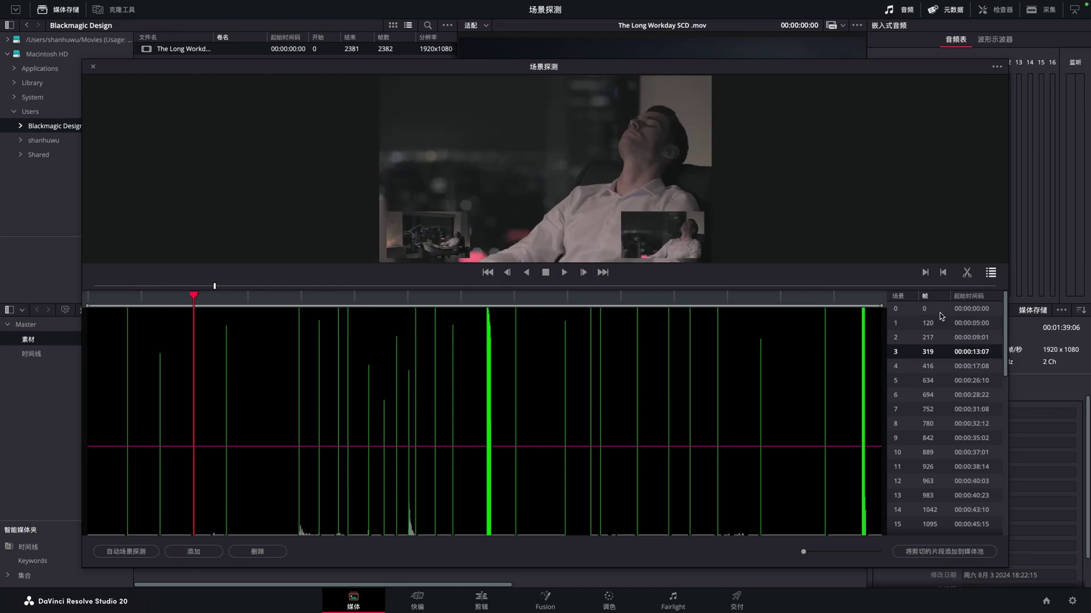
{"action": "key", "text": "Down"}
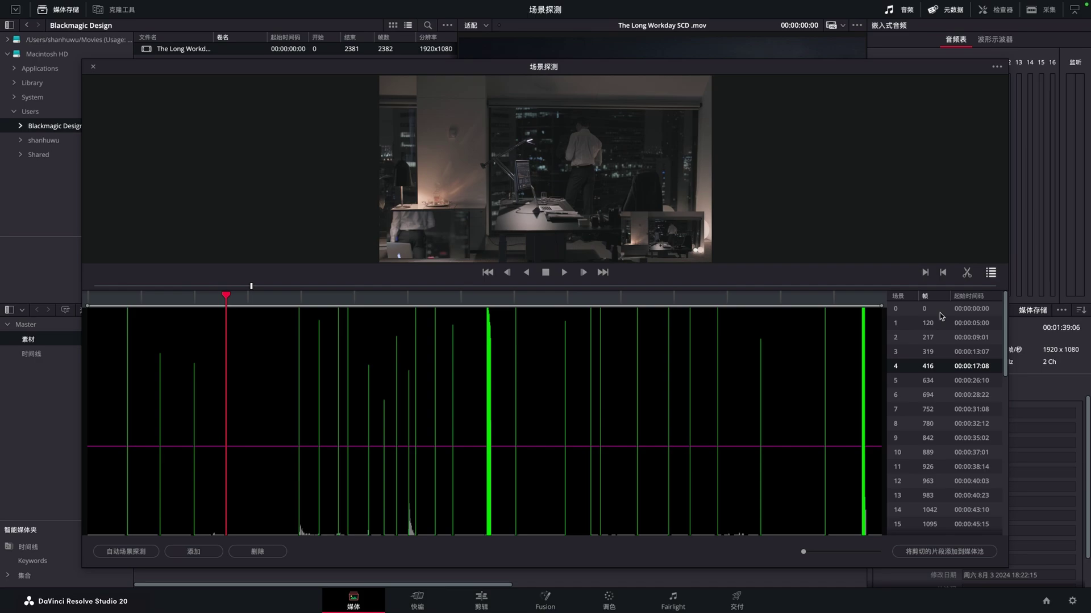
{"action": "key", "text": "Down"}
{"action": "key", "text": "Down"}
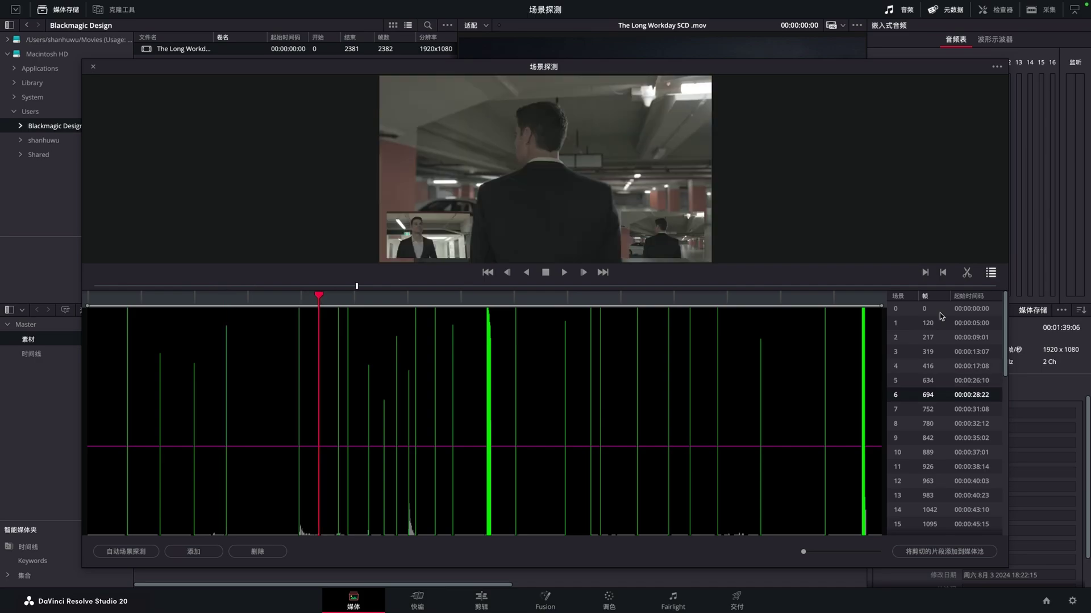
- Continue previewing detected scenes 7 through 16, from frame 752 to frame 1197
{"action": "key", "text": "Down"}
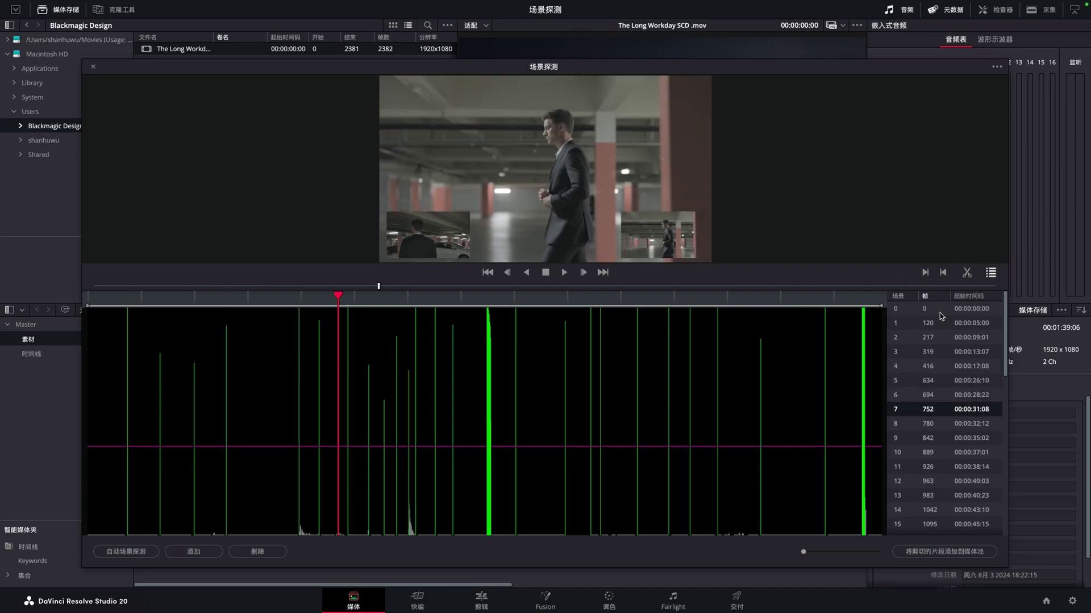
{"action": "key", "text": "Down"}
{"action": "key", "text": "Down"}
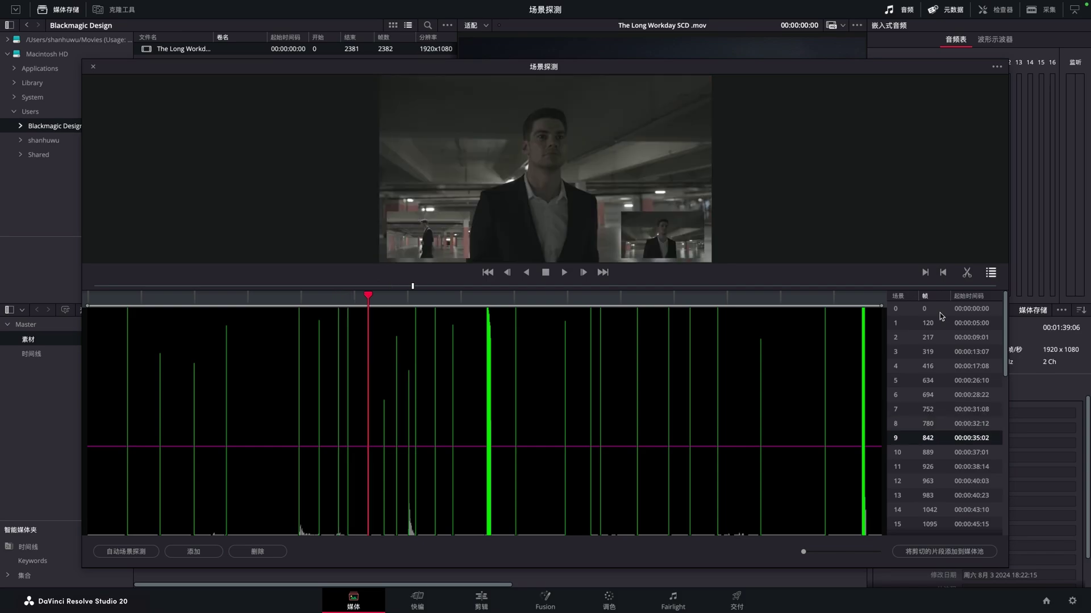
{"action": "key", "text": "Down"}
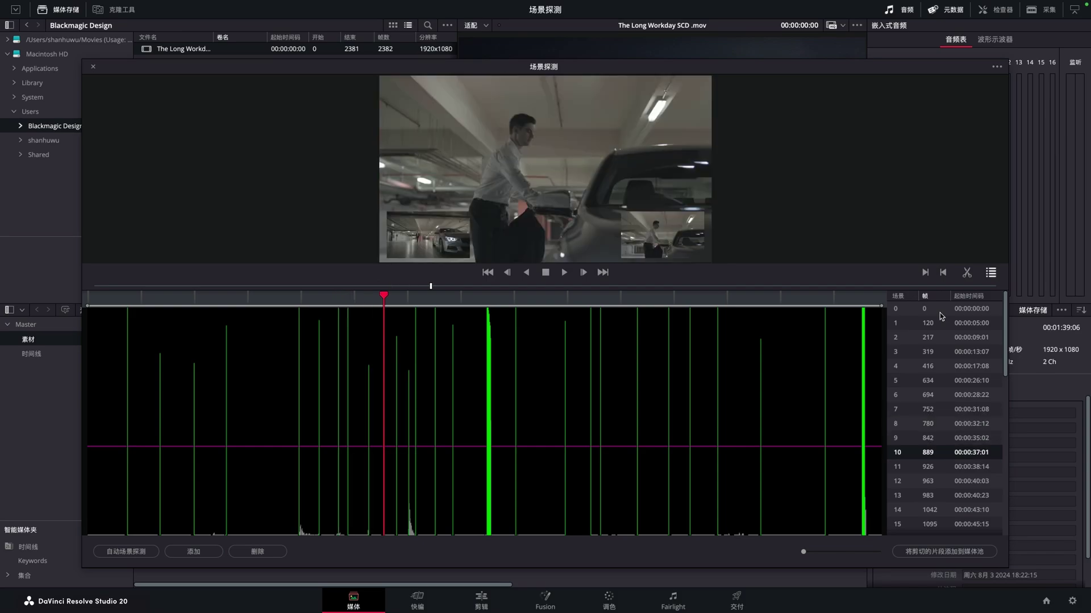
{"action": "key", "text": "Down"}
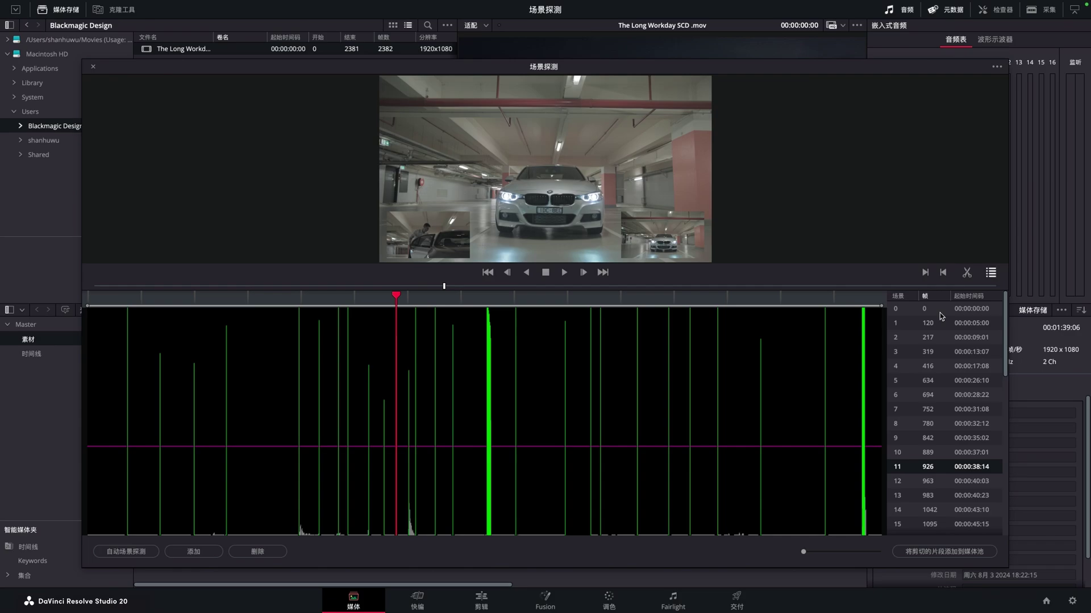
{"action": "key", "text": "Down"}
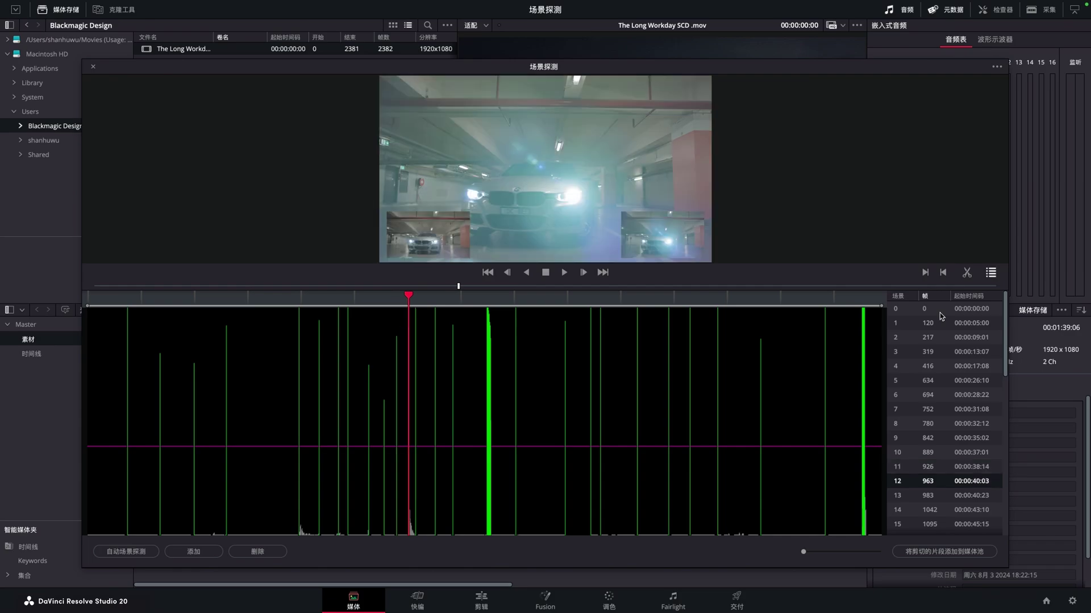
{"action": "key", "text": "Down"}
{"action": "key", "text": "Down"}
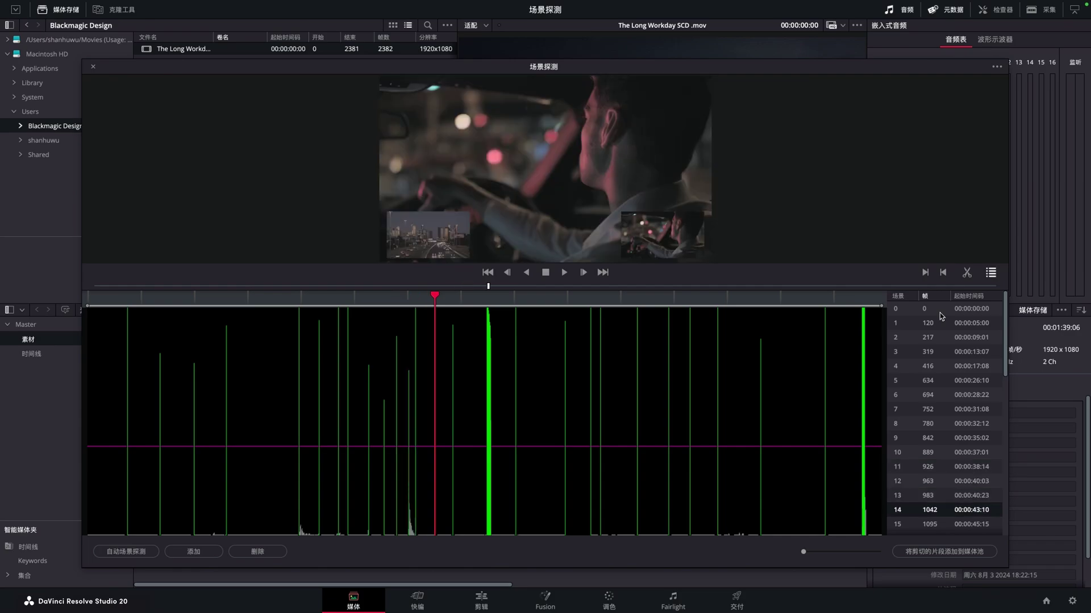
{"action": "key", "text": "Down"}
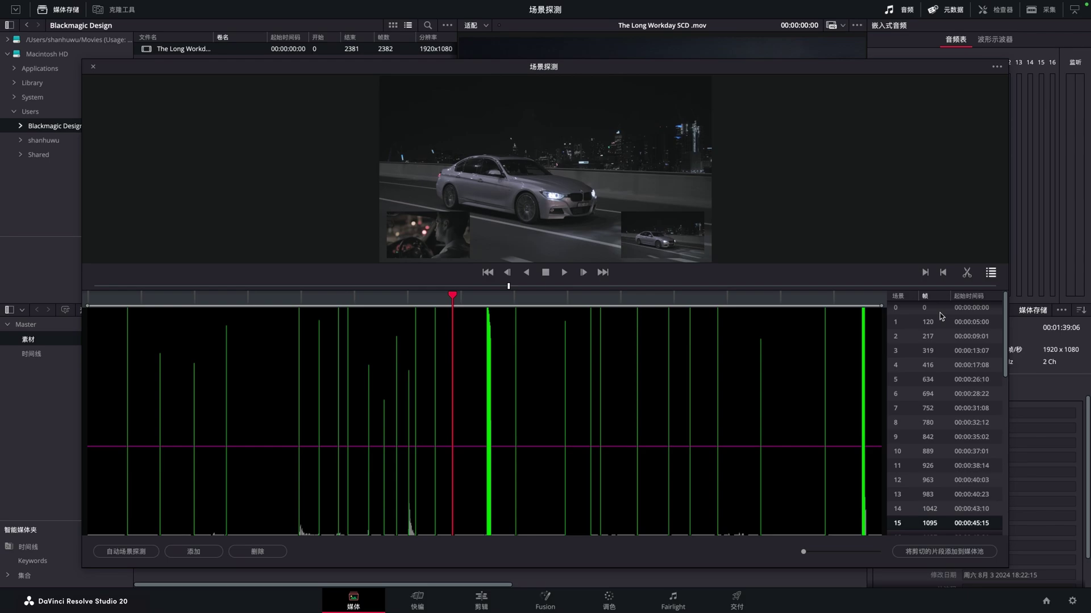
{"action": "key", "text": "Down"}
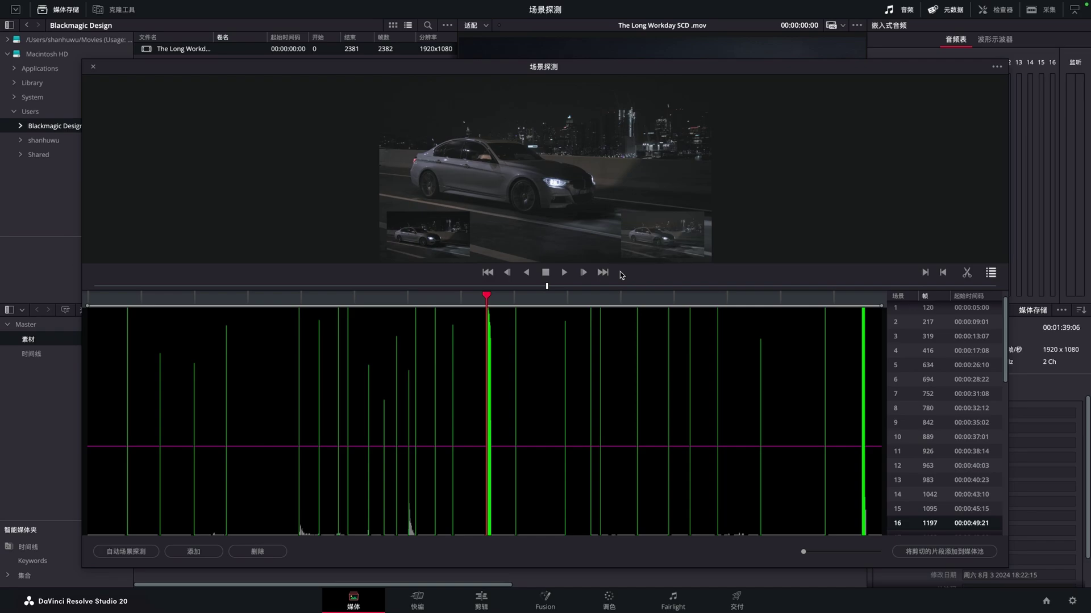
- Zoom onto the cluster of closely spaced cuts and delete four false cuts
{"action": "left_click", "coordinate": [861, 306]}
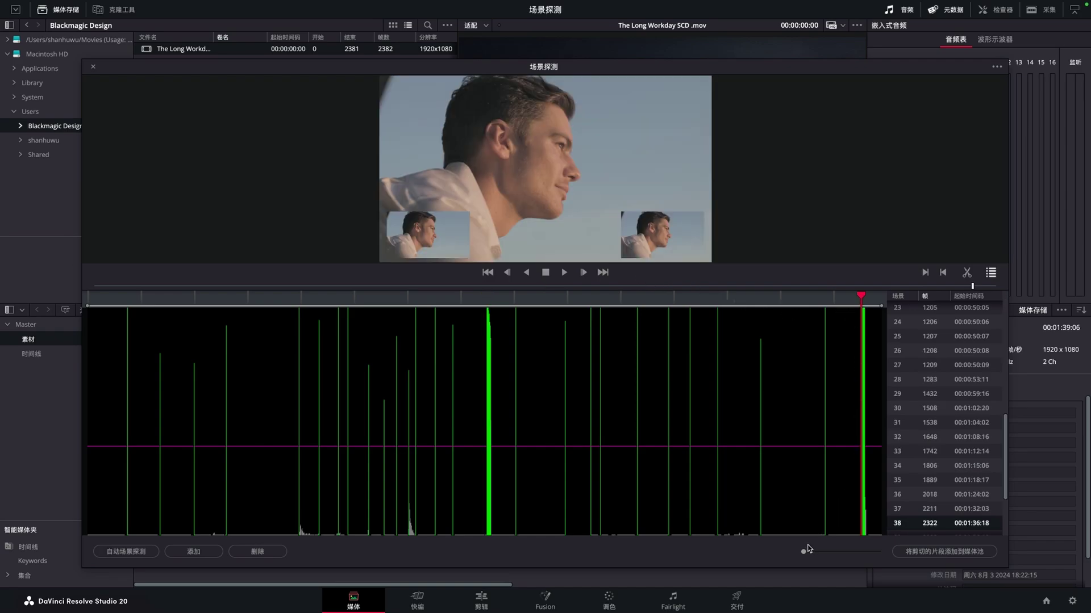
{"action": "left_click_drag", "start_coordinate": [804, 551], "coordinate": [858, 533]}
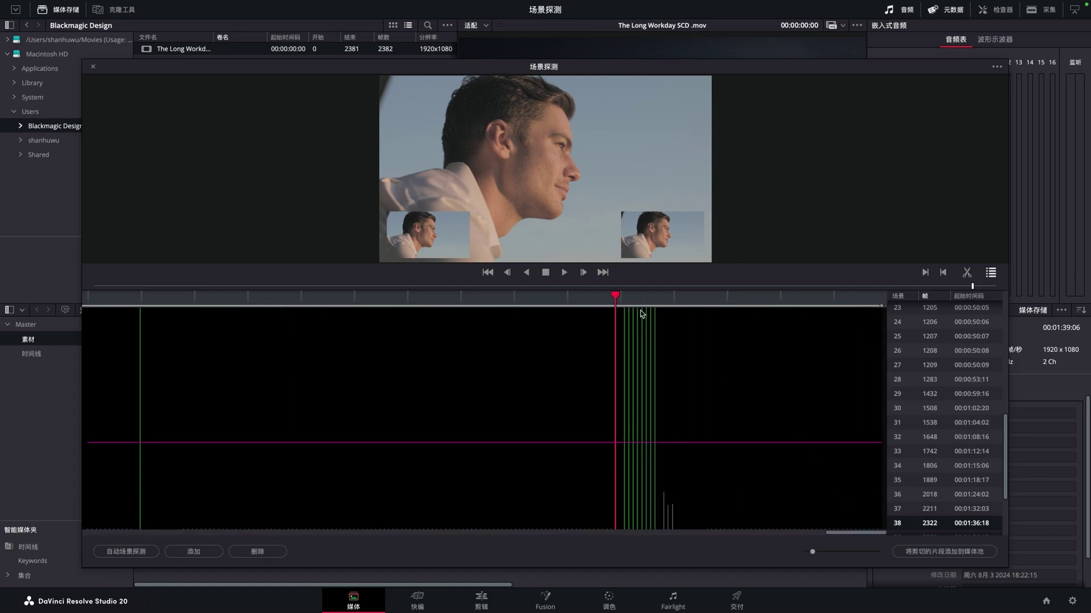
{"action": "mouse_move", "coordinate": [615, 296]}
{"action": "left_mouse_down"}
{"action": "mouse_move", "coordinate": [656, 305]}
{"action": "mouse_move", "coordinate": [624, 310]}
{"action": "left_mouse_up"}
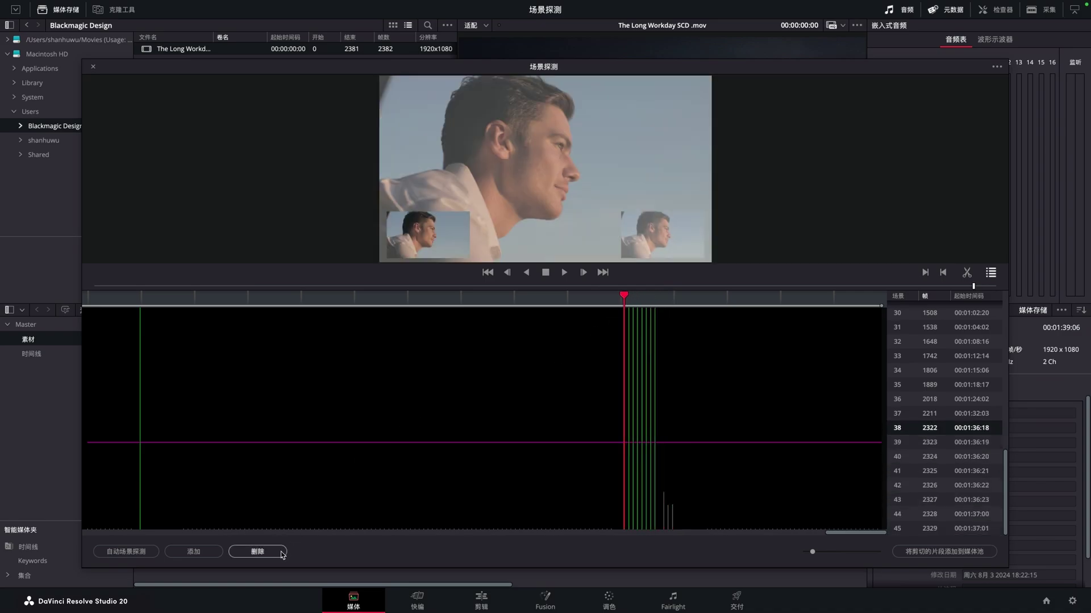
{"action": "left_click", "coordinate": [258, 552]}
{"action": "left_click", "coordinate": [258, 552]}
{"action": "left_click", "coordinate": [257, 551]}
{"action": "left_click", "coordinate": [258, 551]}
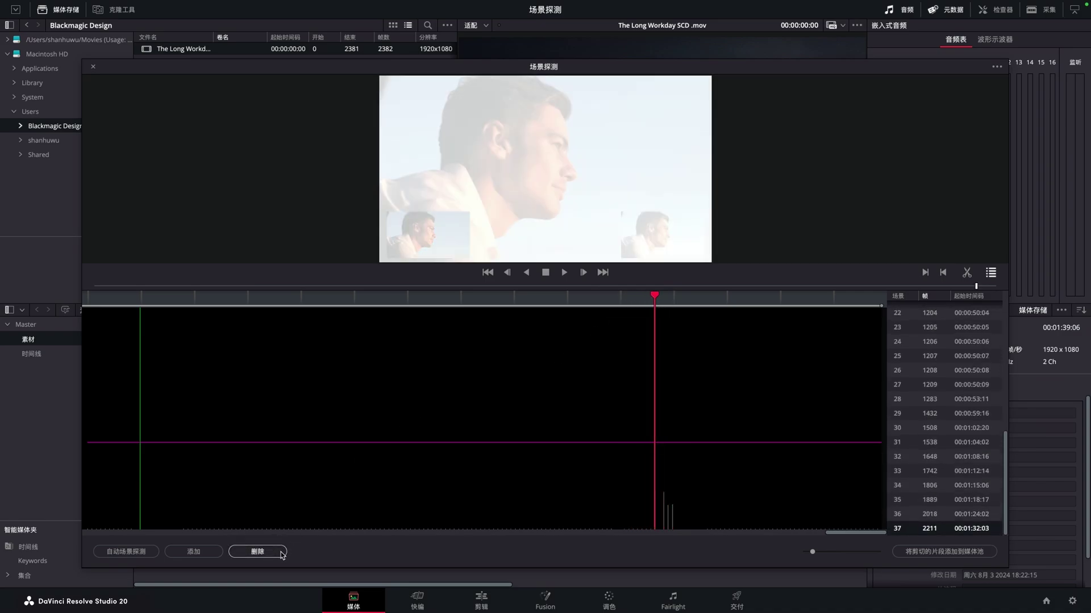
- Jump to the scene 22 cut, zoom in, and scrub back to the cut burst's start
{"action": "left_click_drag", "start_coordinate": [812, 551], "coordinate": [802, 552]}
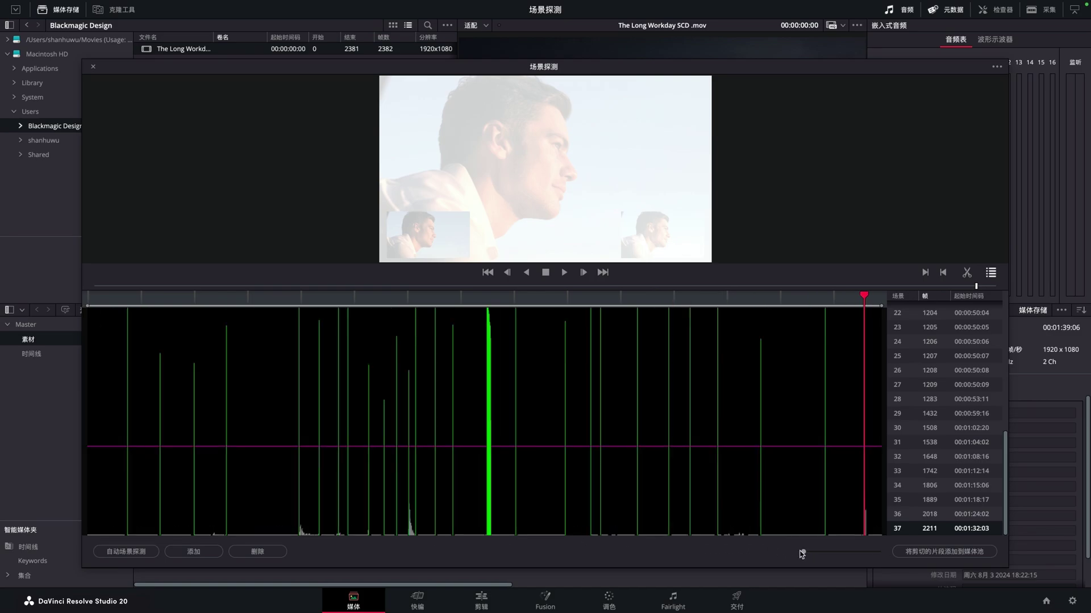
{"action": "left_click", "coordinate": [490, 300]}
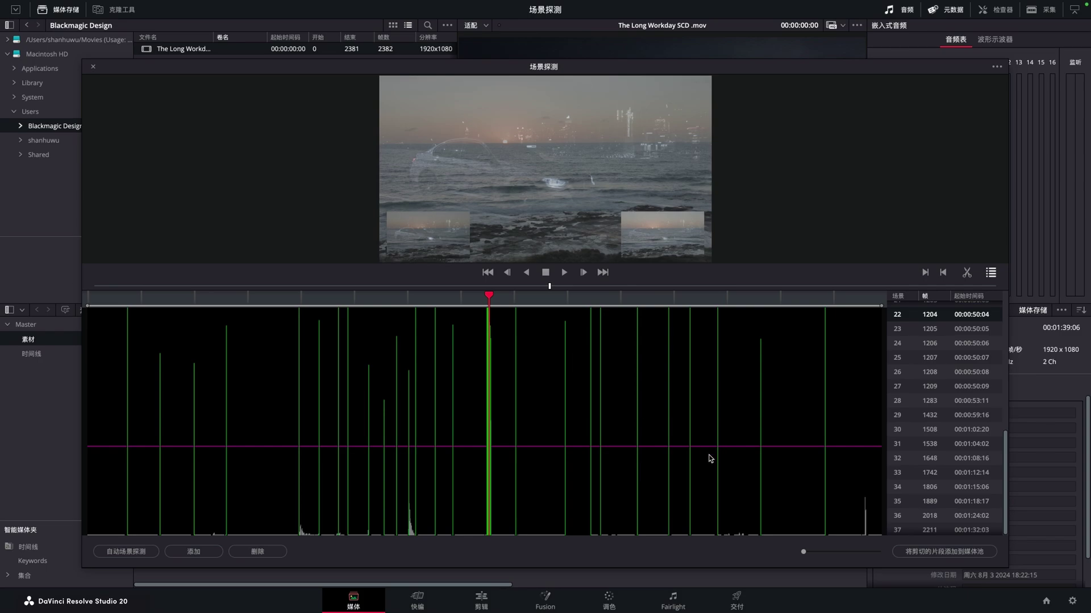
{"action": "left_click_drag", "start_coordinate": [803, 551], "coordinate": [816, 551]}
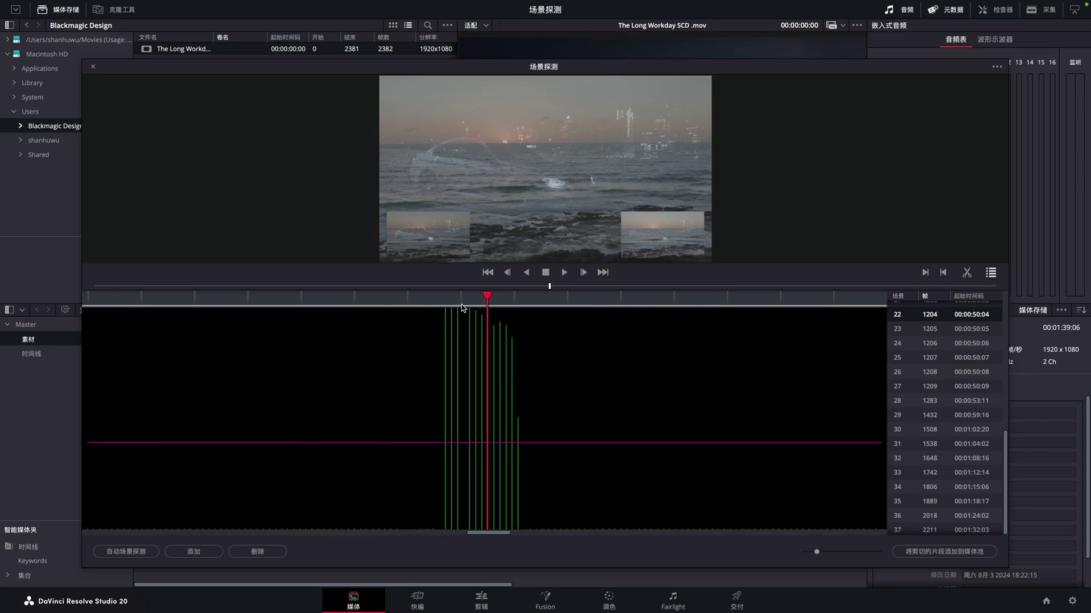
{"action": "mouse_move", "coordinate": [449, 301]}
{"action": "left_mouse_down"}
{"action": "mouse_move", "coordinate": [502, 308]}
{"action": "mouse_move", "coordinate": [447, 309]}
{"action": "left_mouse_up"}
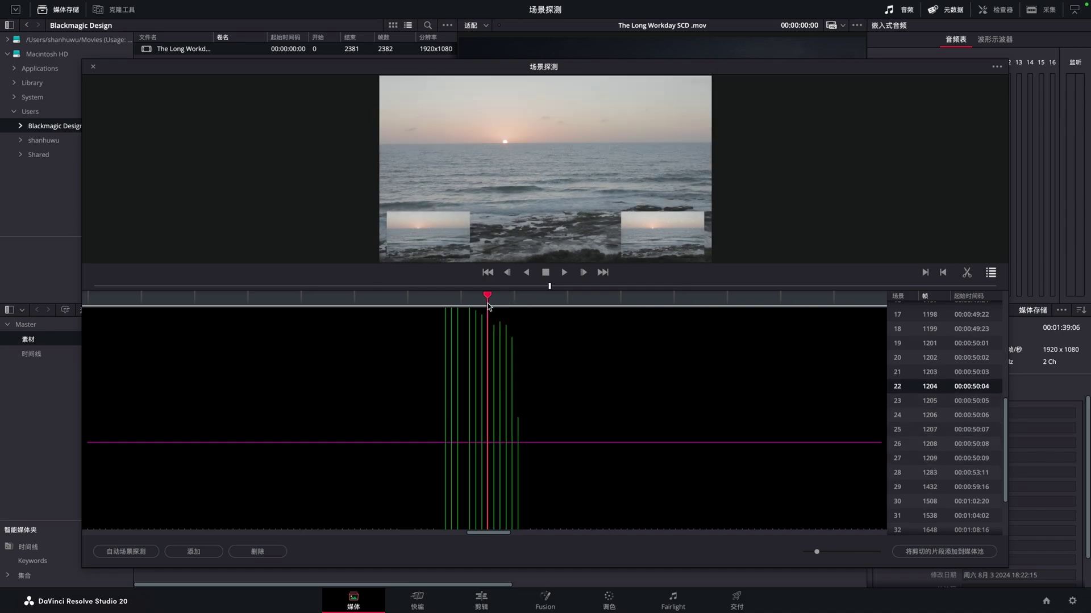
- Mark In at frame 1197, Out at the 1209 cut, and delete the false cuts between them
{"action": "left_click", "coordinate": [925, 274]}
{"action": "key", "text": "Down"}
{"action": "key", "text": "Down"}
{"action": "key", "text": "Down"}
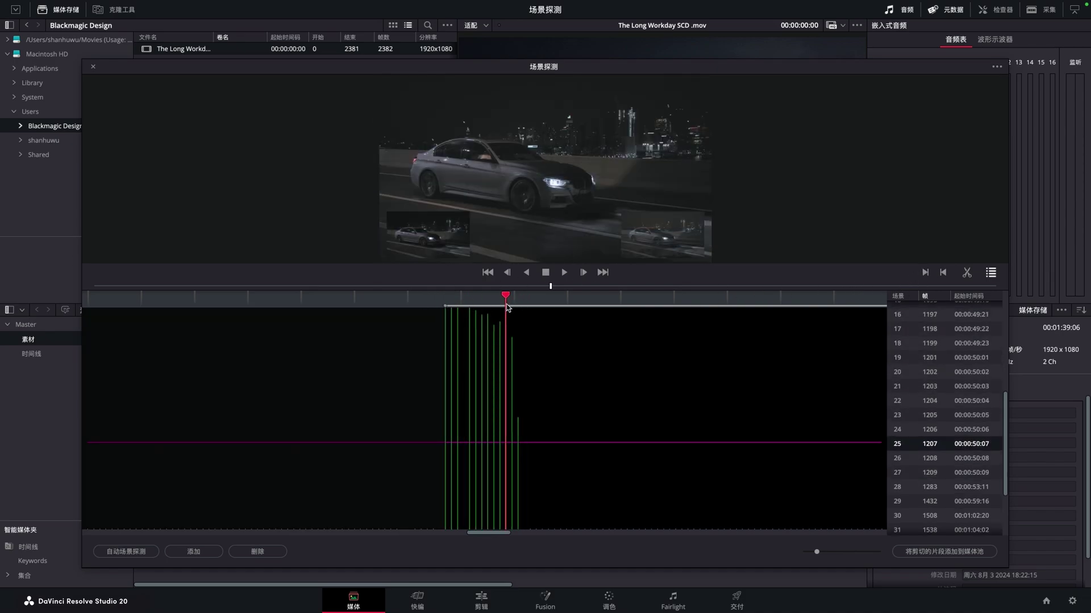
{"action": "left_click", "coordinate": [942, 275]}
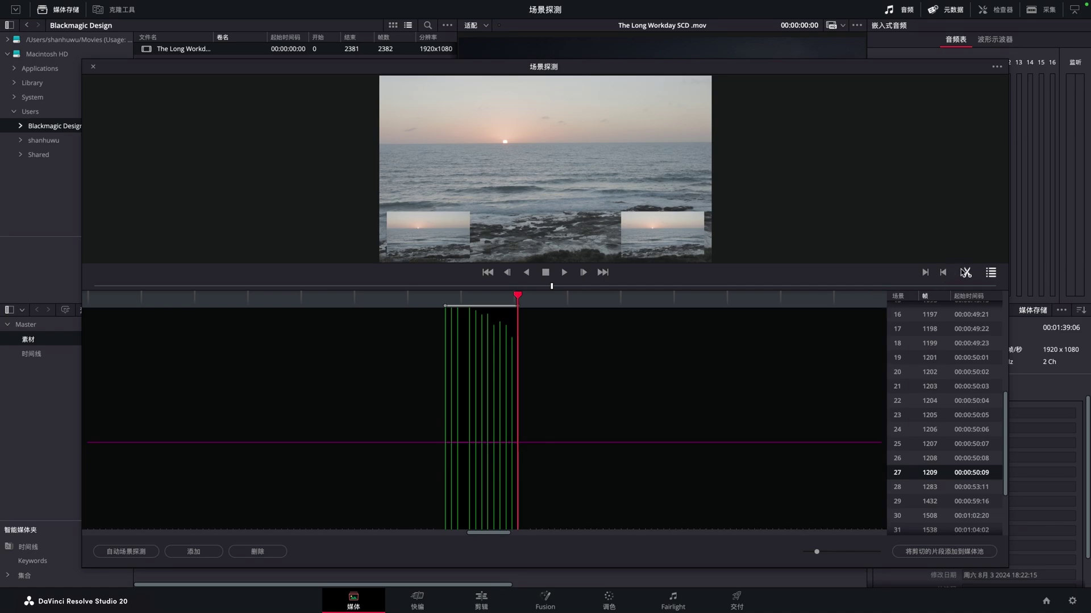
{"action": "left_click", "coordinate": [965, 273]}
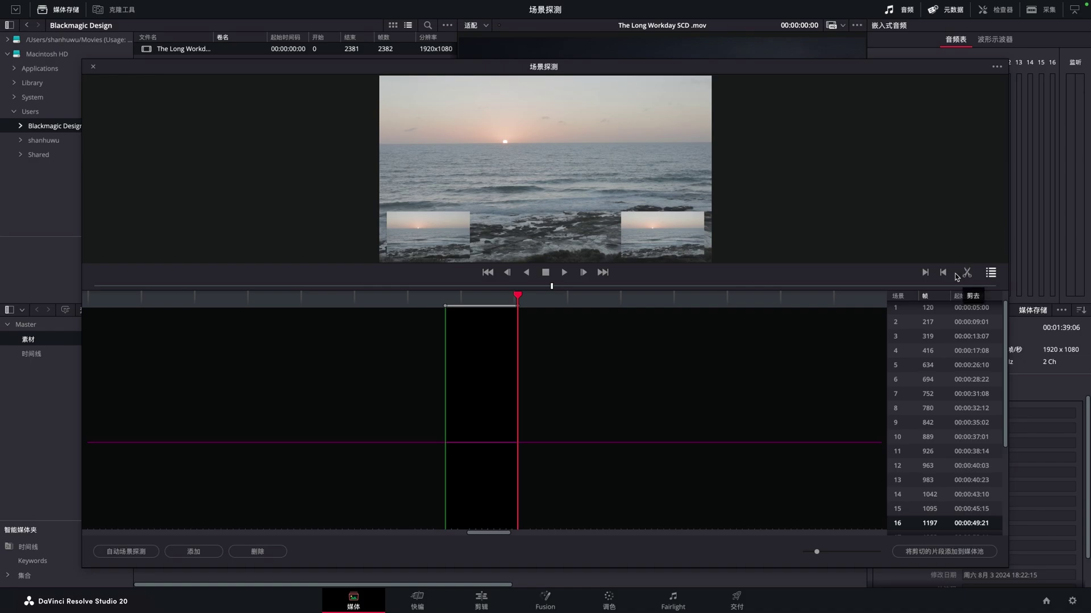
{"action": "left_click_drag", "start_coordinate": [815, 552], "coordinate": [803, 552]}
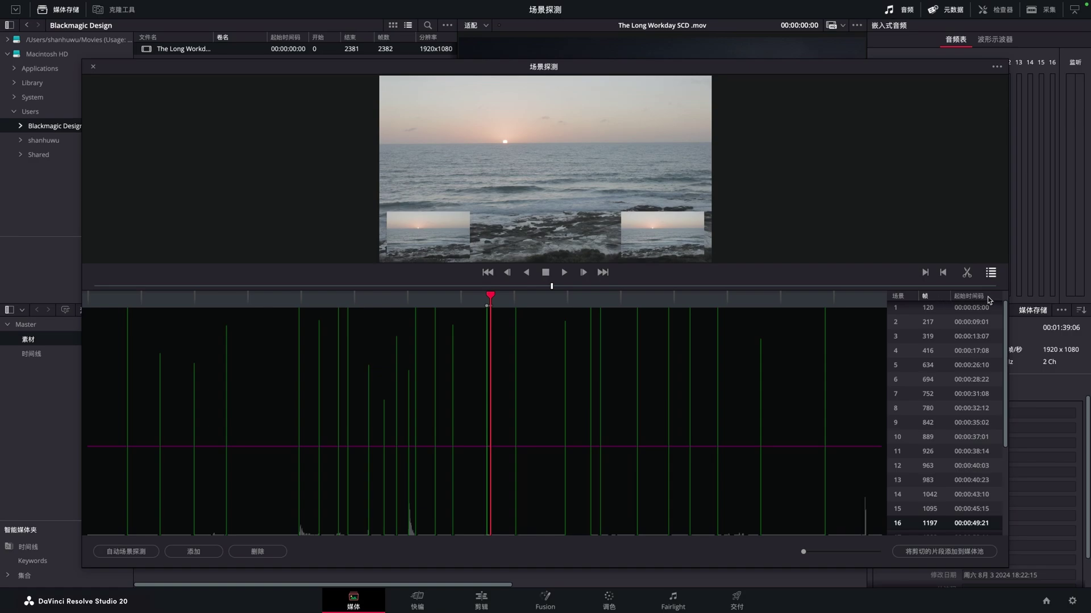
- Step from scene 17 (road shot, frame 1283) and scene 18 (house) through scene 26 at frame 2211
{"action": "left_click_drag", "start_coordinate": [1005, 368], "coordinate": [997, 447]}
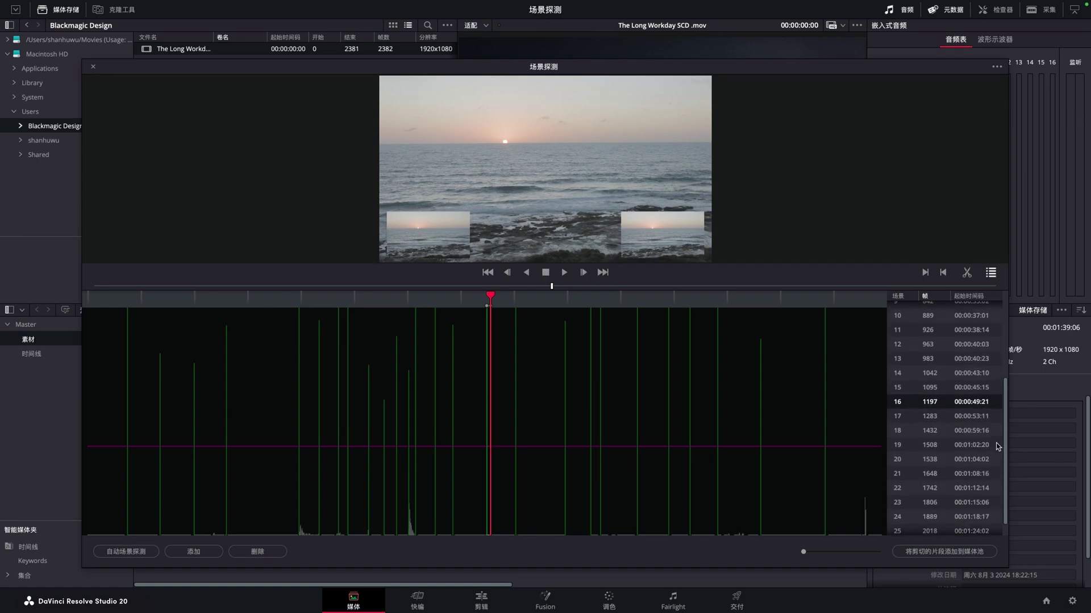
{"action": "left_click", "coordinate": [986, 408]}
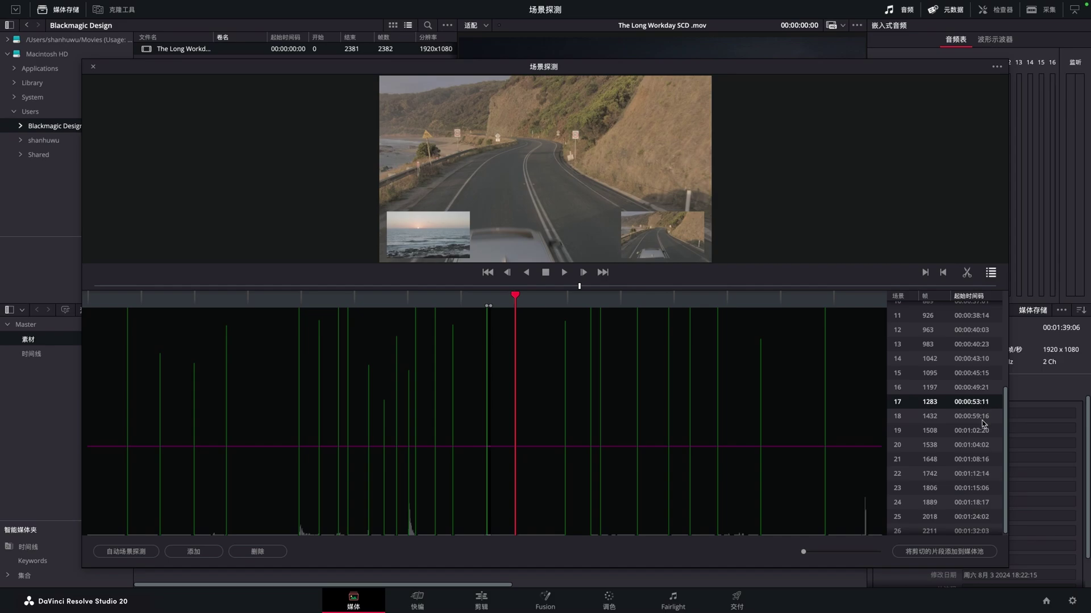
{"action": "left_click", "coordinate": [982, 420]}
{"action": "key", "text": "Down"}
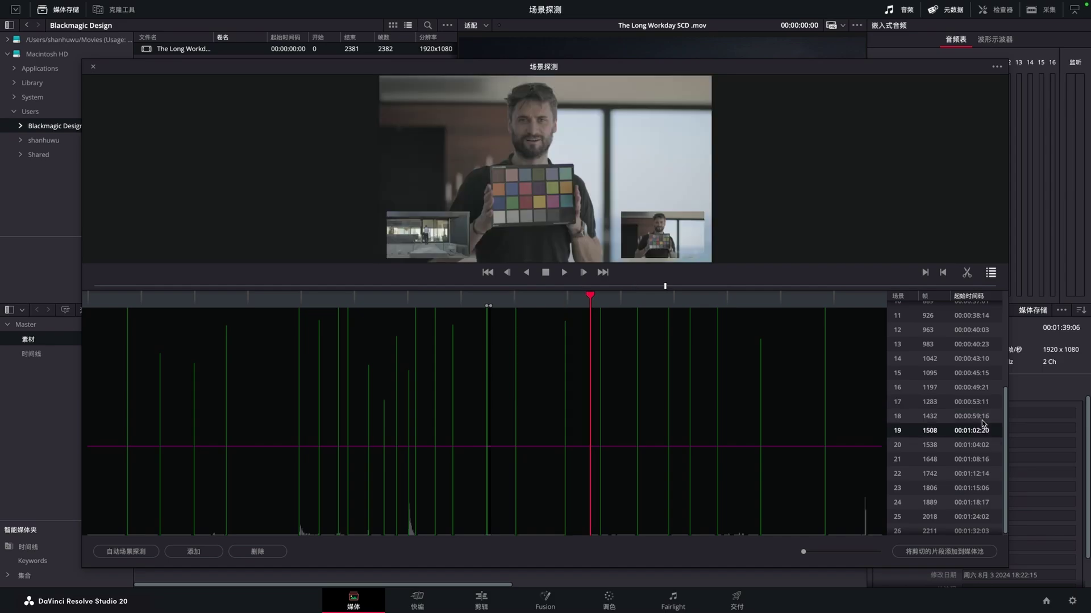
{"action": "key", "text": "Down"}
{"action": "key", "text": "Down"}
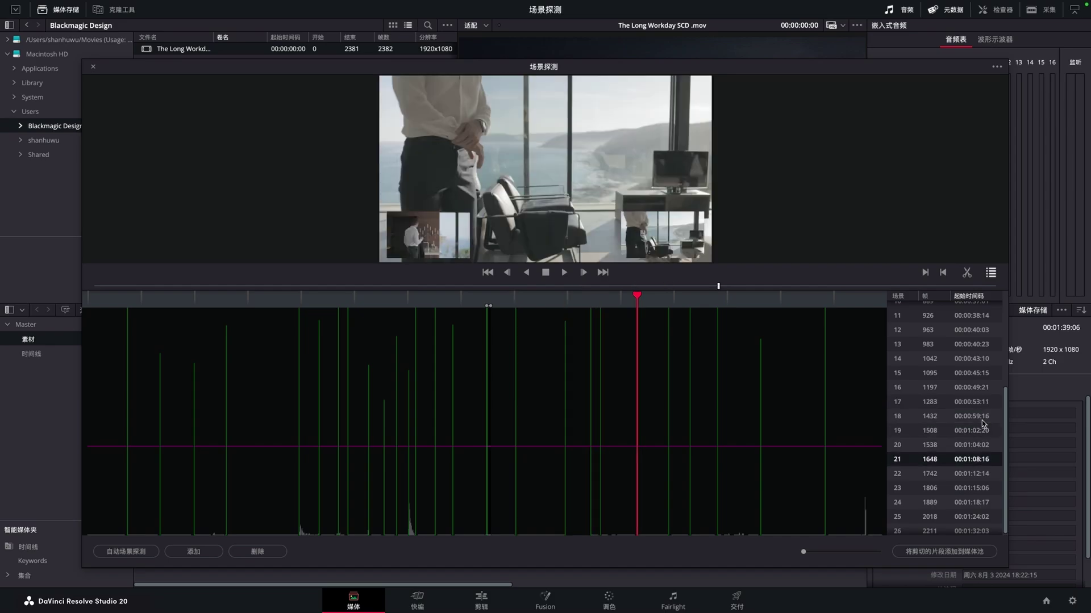
{"action": "key", "text": "Down"}
{"action": "key", "text": "Down"}
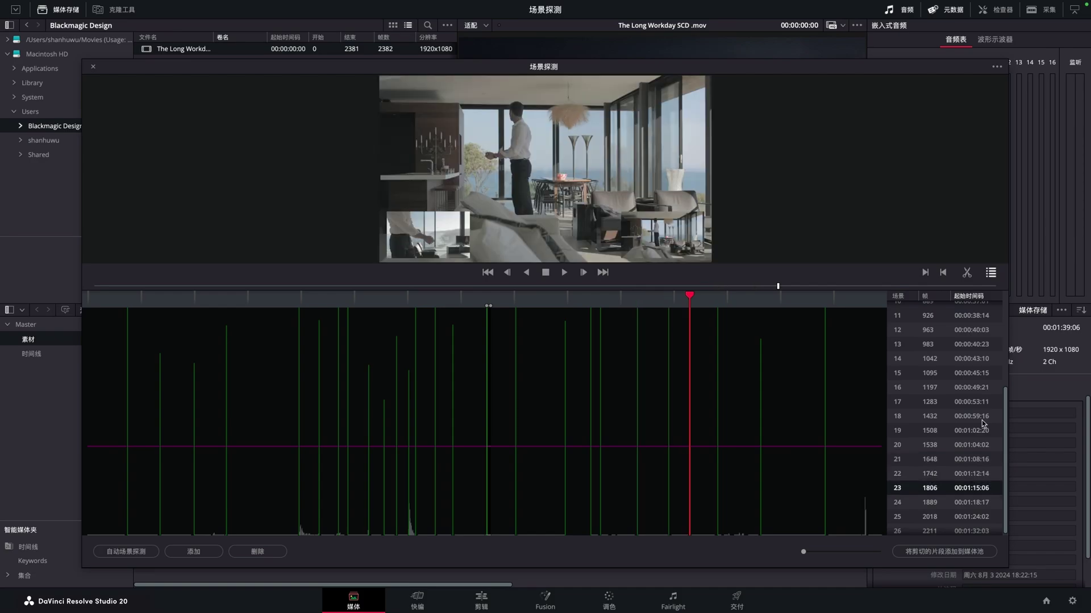
{"action": "key", "text": "Down"}
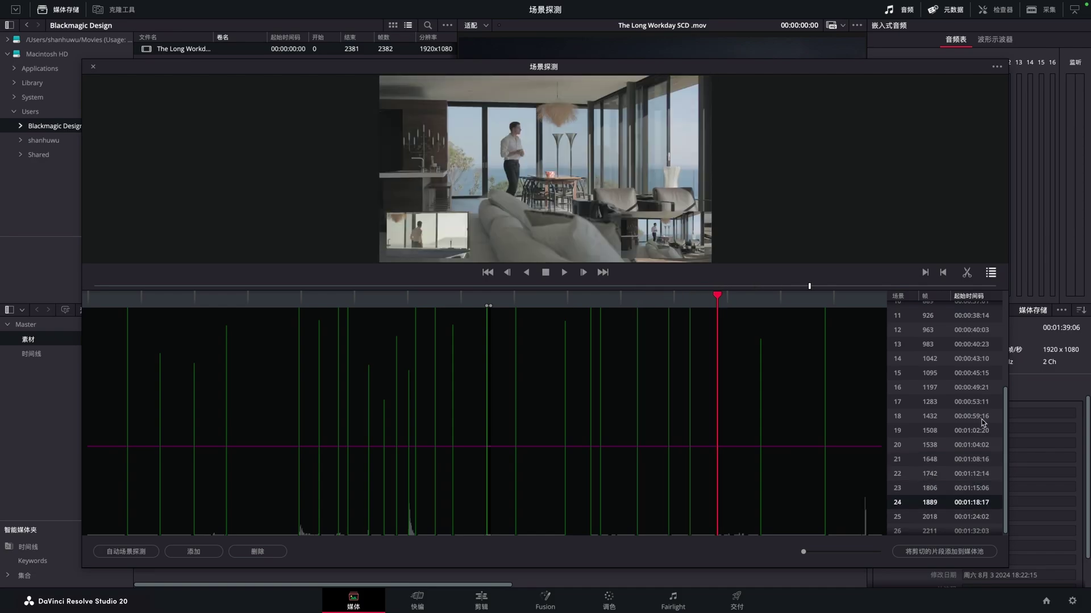
{"action": "key", "text": "Down"}
{"action": "key", "text": "Down"}
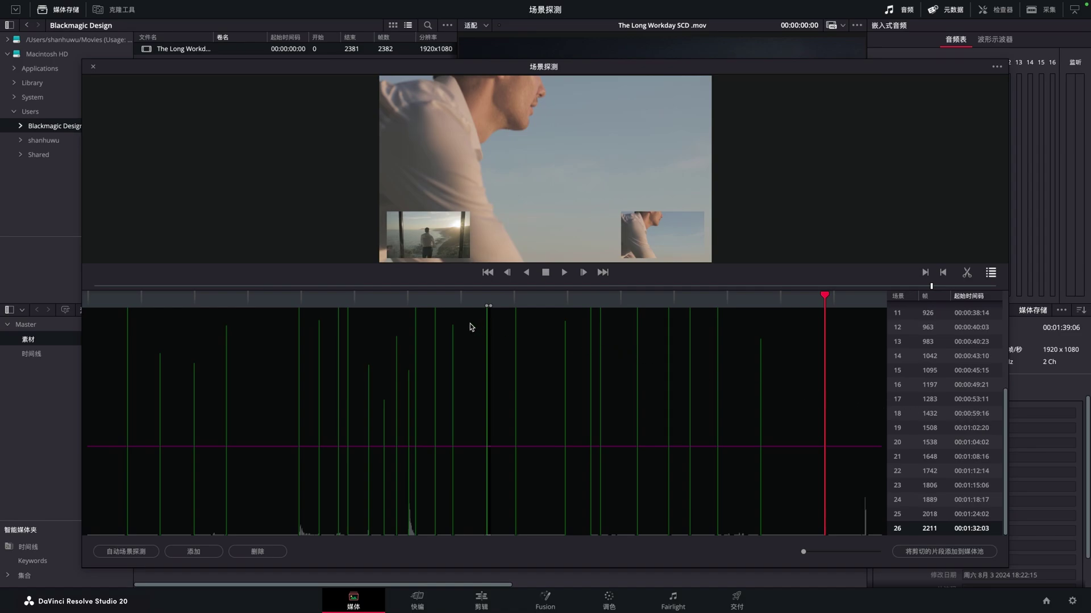
- Zoom in at the frame-963 car-shot cut and raise the magenta threshold line above the weak cuts
{"action": "left_click", "coordinate": [408, 309]}
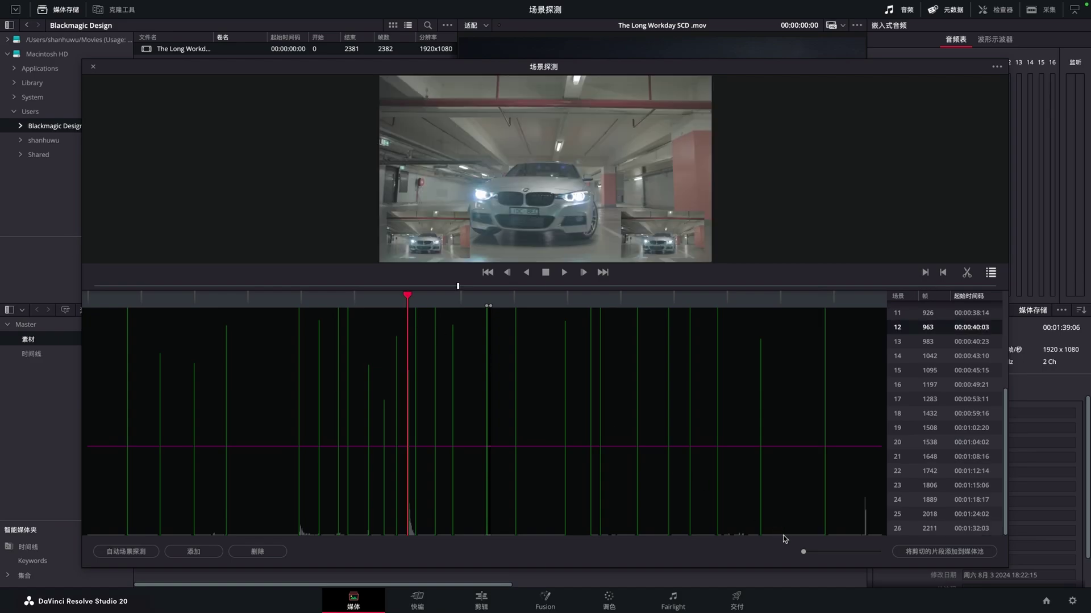
{"action": "left_click_drag", "start_coordinate": [803, 552], "coordinate": [815, 552]}
{"action": "mouse_move", "coordinate": [419, 318]}
{"action": "left_mouse_down"}
{"action": "mouse_move", "coordinate": [514, 322]}
{"action": "mouse_move", "coordinate": [417, 337]}
{"action": "left_mouse_up"}
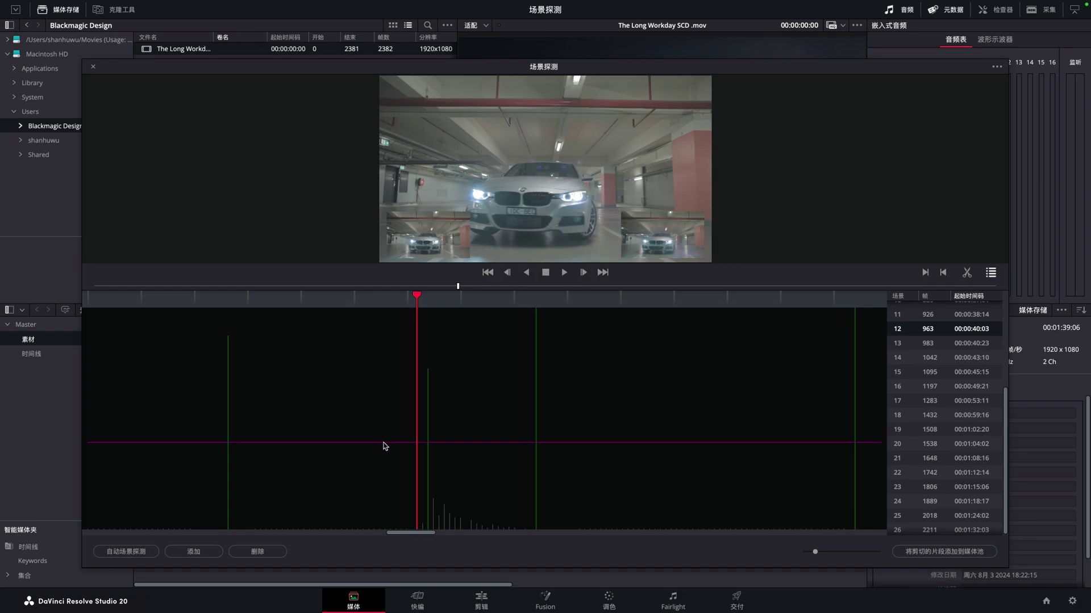
{"action": "left_click_drag", "start_coordinate": [383, 443], "coordinate": [390, 359]}
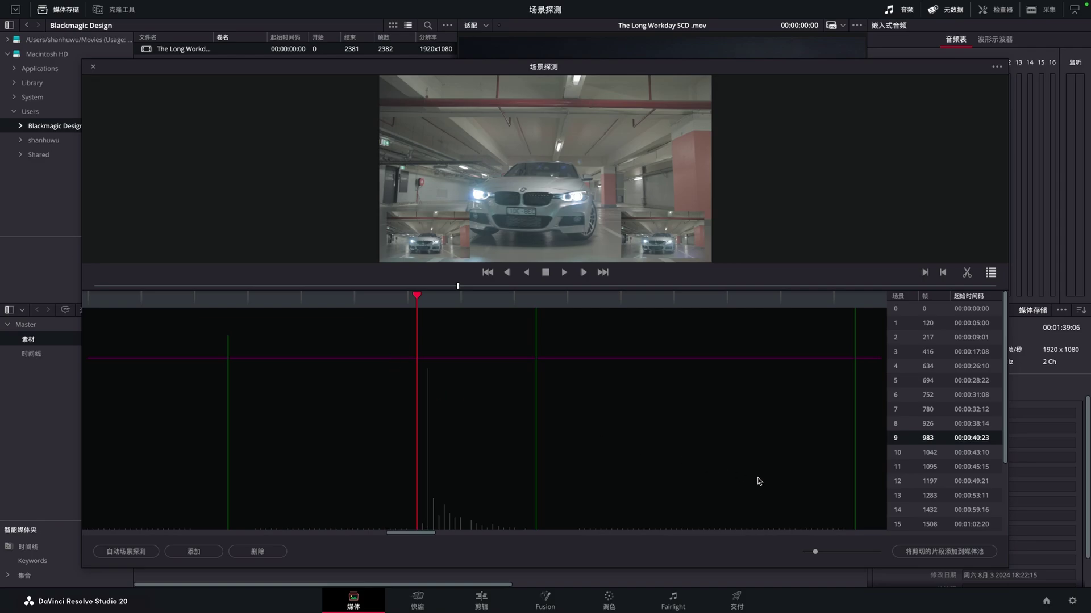
{"action": "left_click_drag", "start_coordinate": [813, 552], "coordinate": [802, 552]}
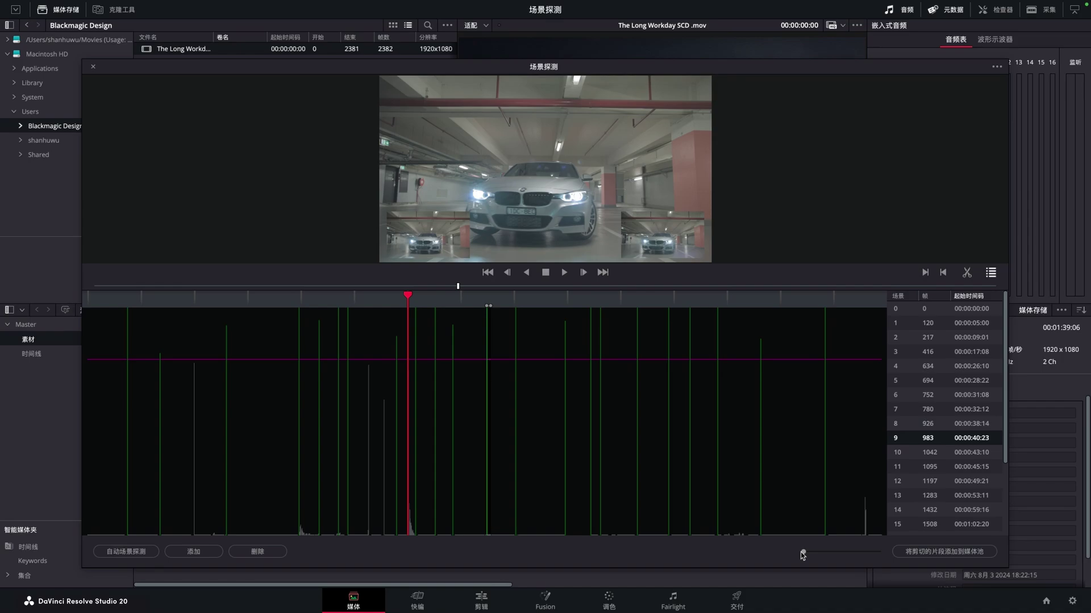
- Add the 23 cut subclips to the media pool and close Scene Detect
{"action": "left_click", "coordinate": [988, 554]}
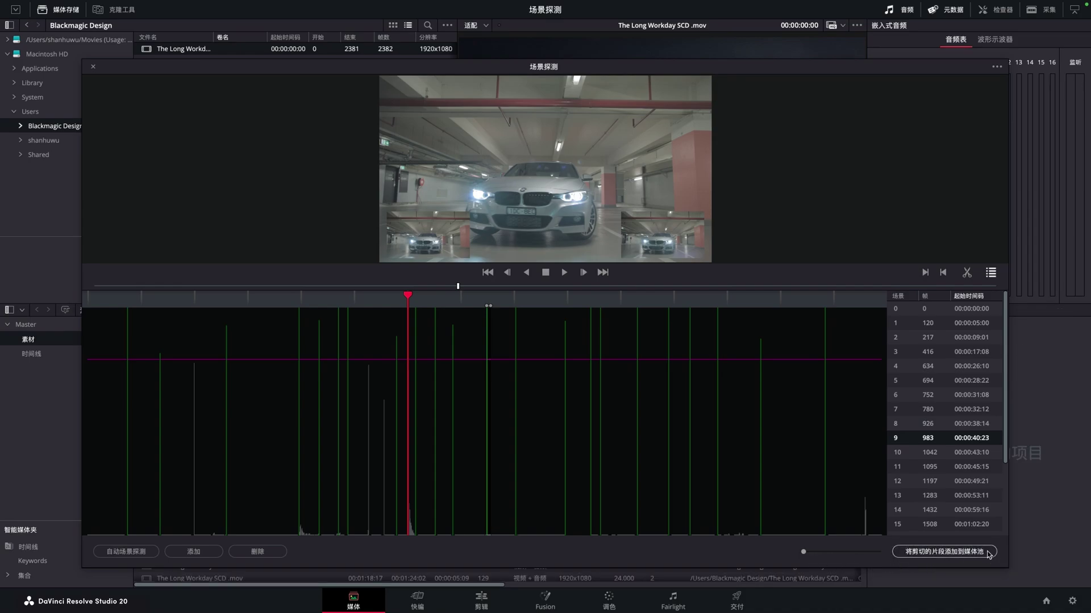
{"action": "left_click", "coordinate": [94, 67]}
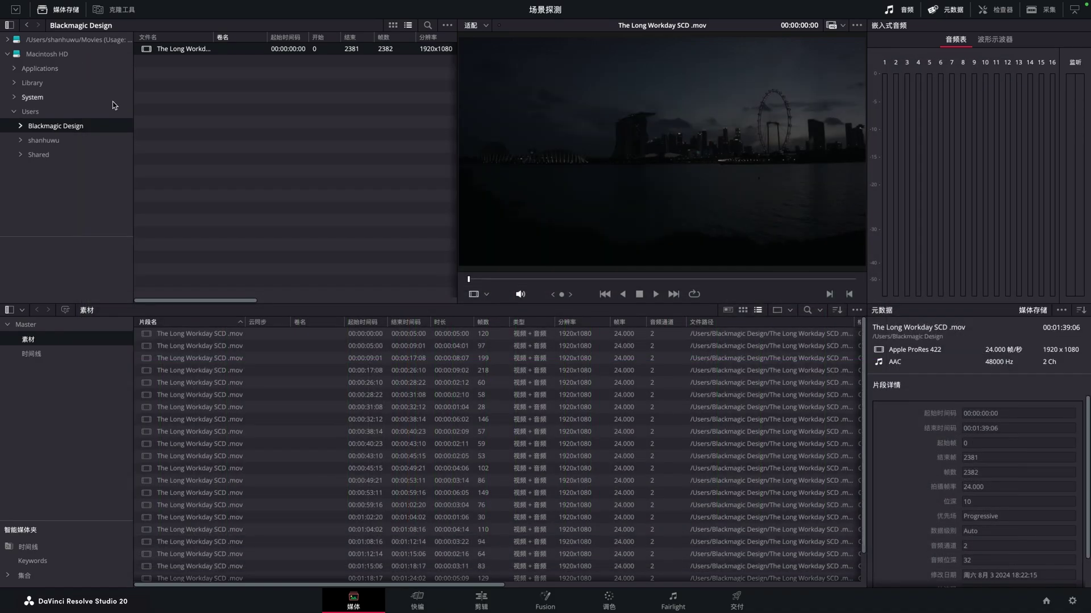
{"action": "left_click", "coordinate": [258, 359]}
- Build Timeline 1 from all the selected subclips, then switch to the Color page
{"action": "key", "text": "super+a"}
{"action": "right_click", "coordinate": [259, 362]}
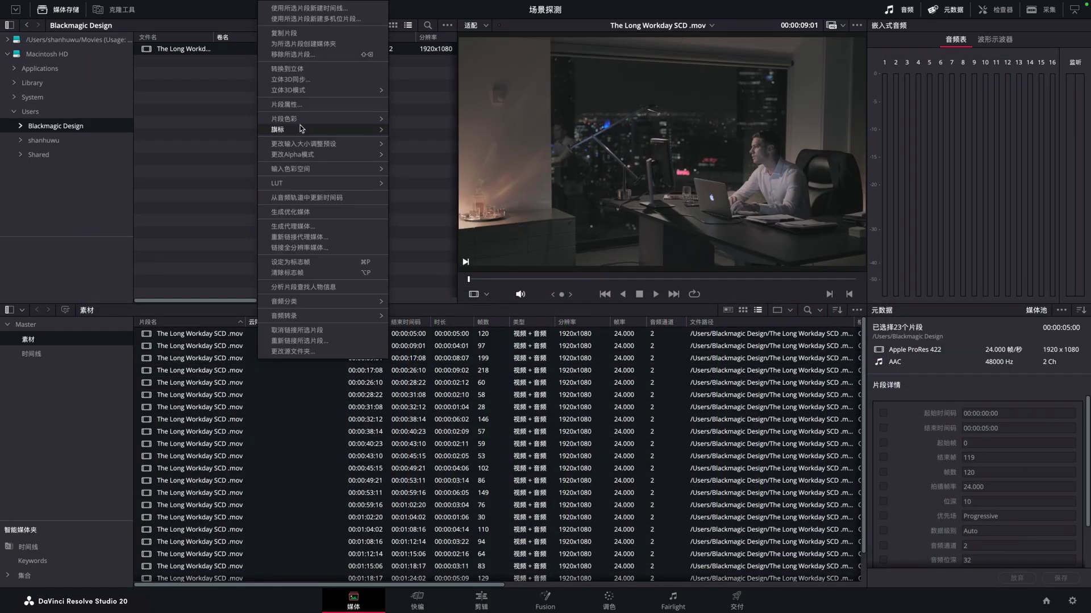
{"action": "left_click", "coordinate": [296, 9]}
{"action": "left_click", "coordinate": [641, 348]}
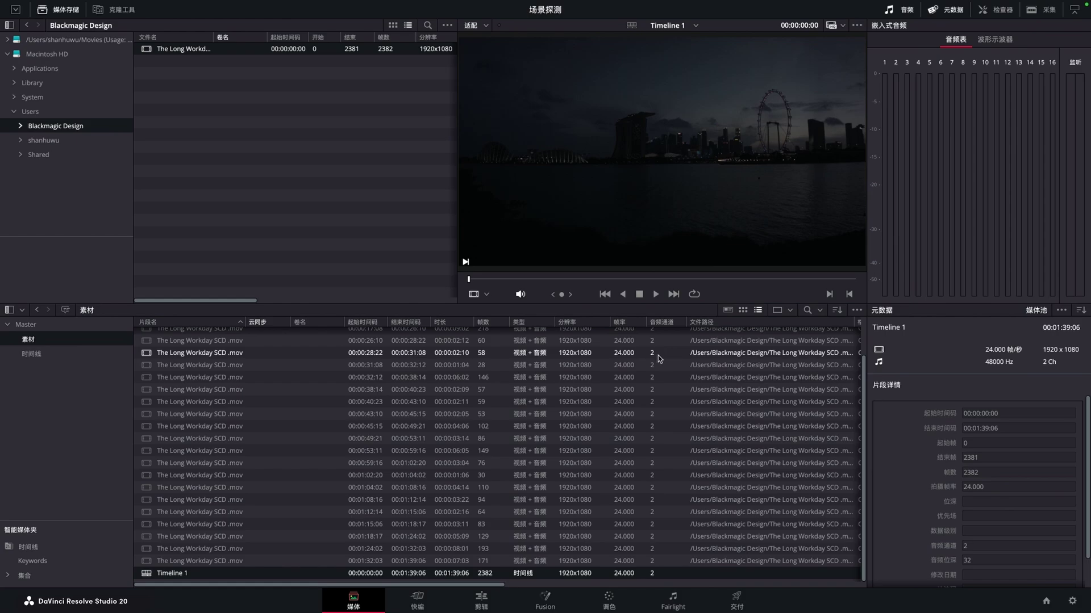
{"action": "left_click", "coordinate": [621, 598]}
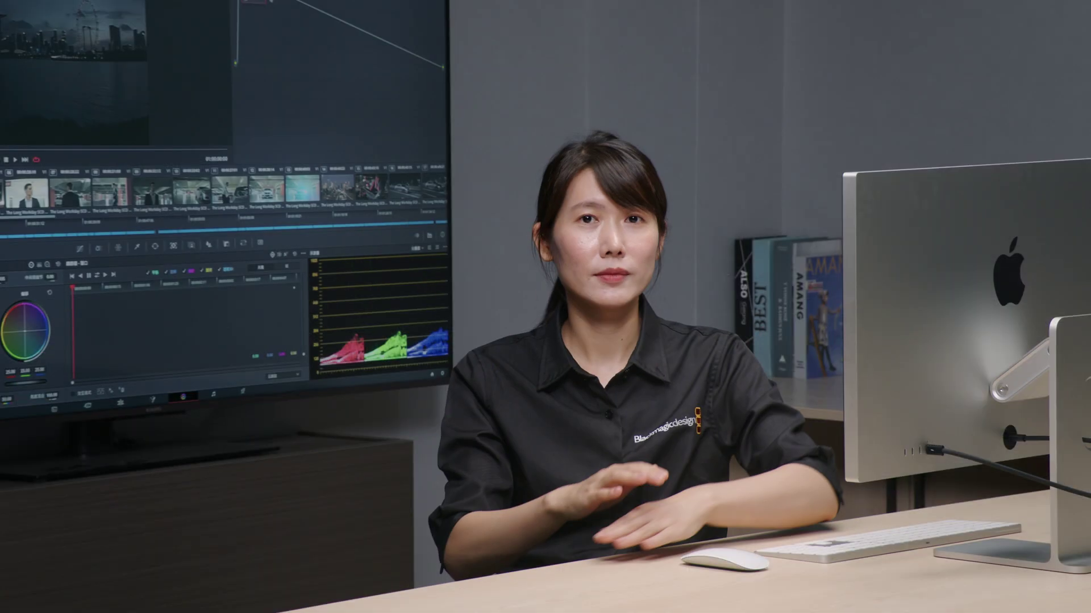